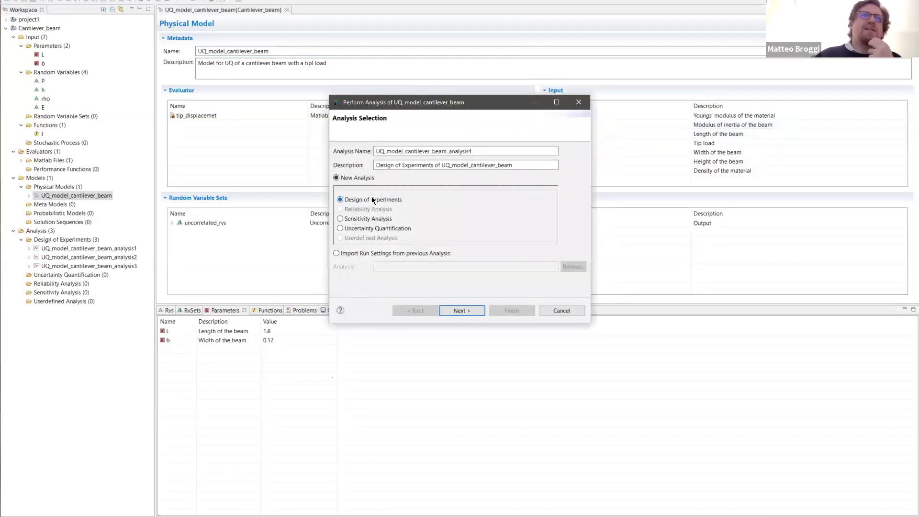
- Configure the new analysis of the cantilever beam model as Uncertainty Quantification by Simulation and proceed to the simulation method settings
left_click(340, 229)
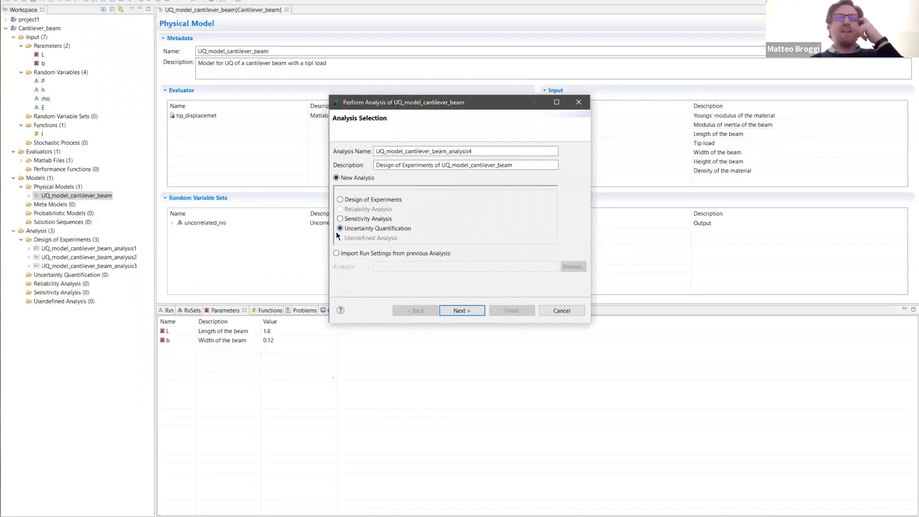
left_click(472, 309)
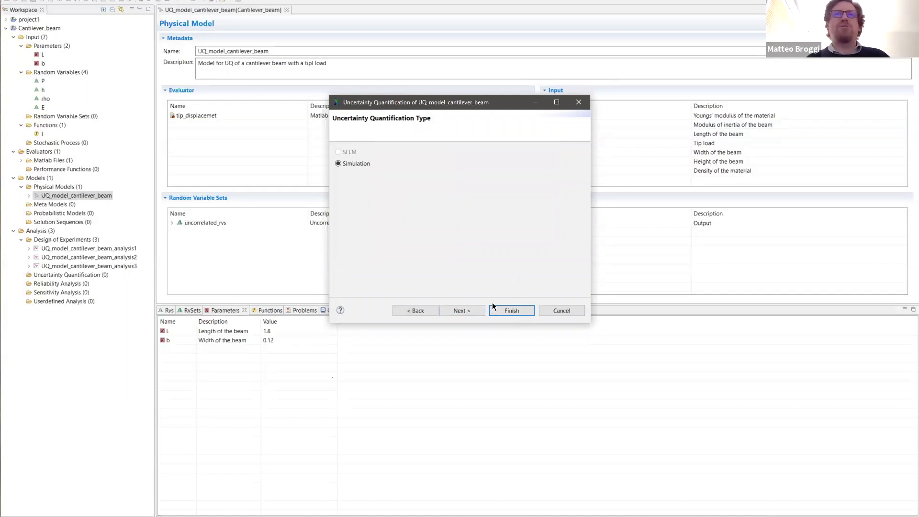
left_click(460, 311)
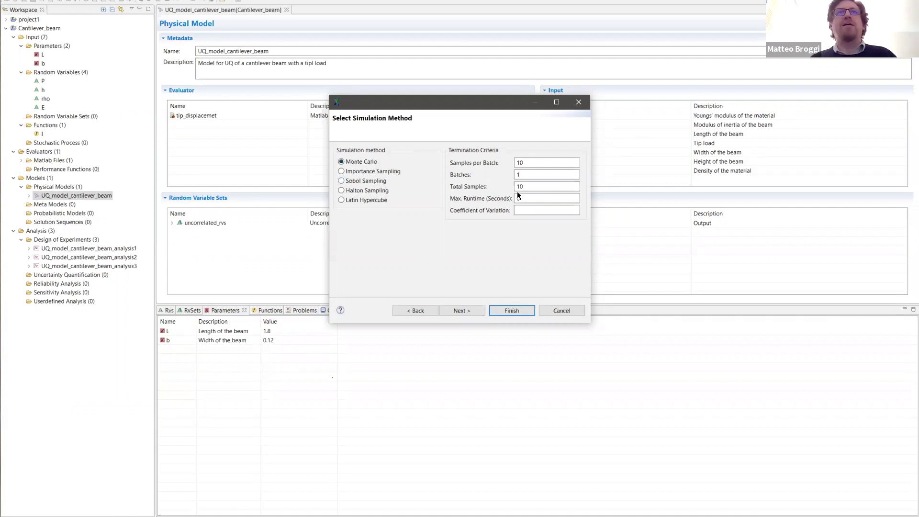
- Try a total of 1000 samples in the termination criteria and set the total back to 10
left_click(531, 188)
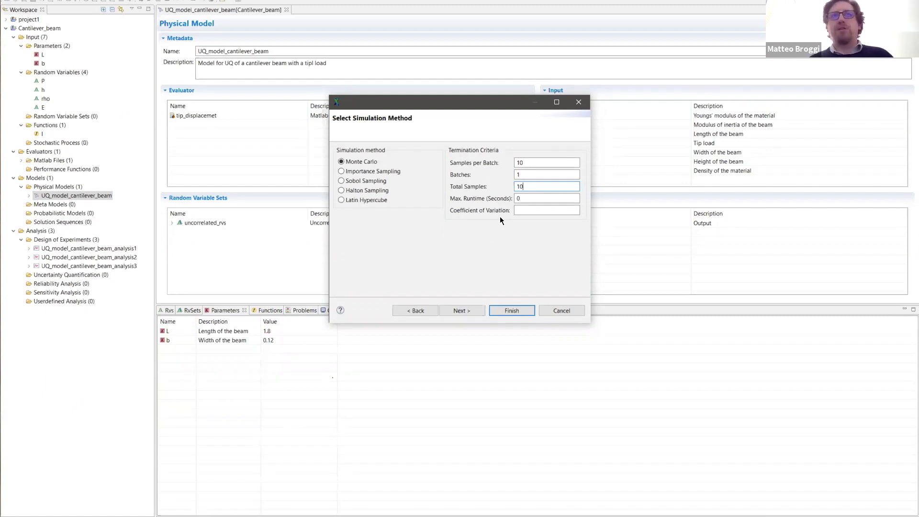
left_click(532, 211)
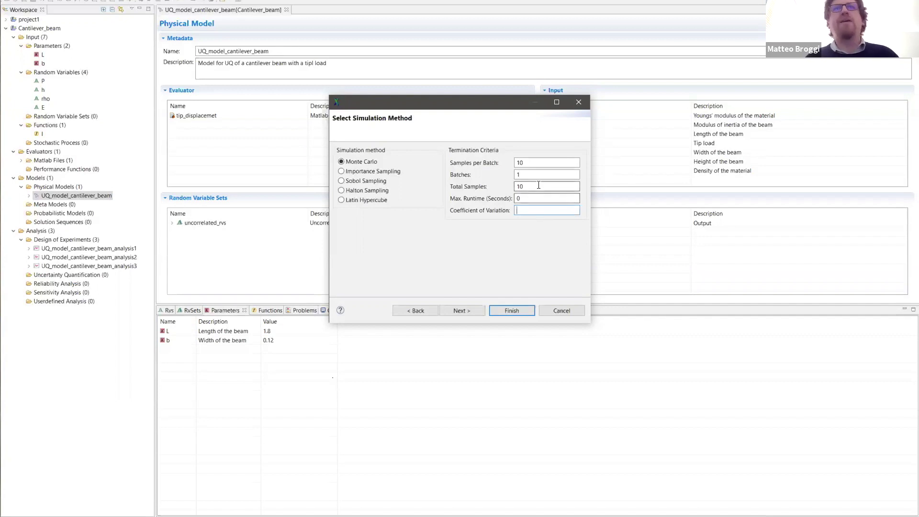
left_click(531, 198)
double_click(531, 198)
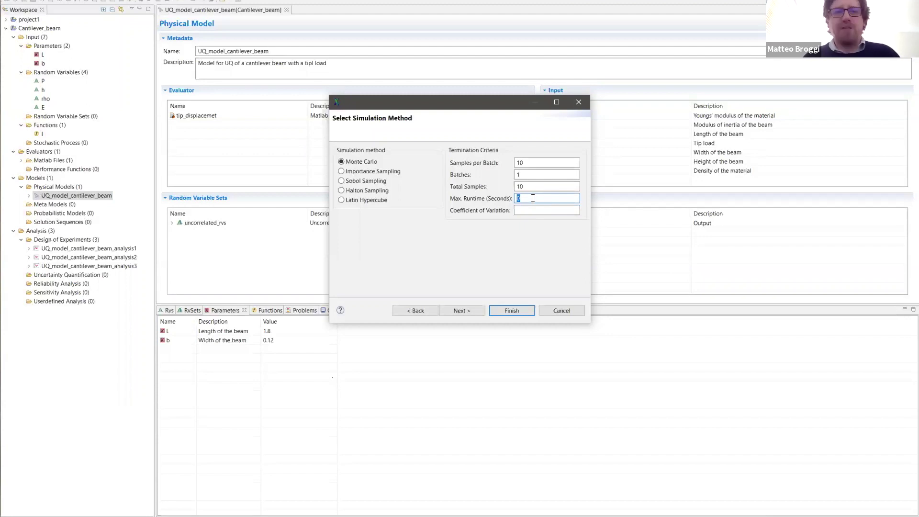
left_click(531, 187)
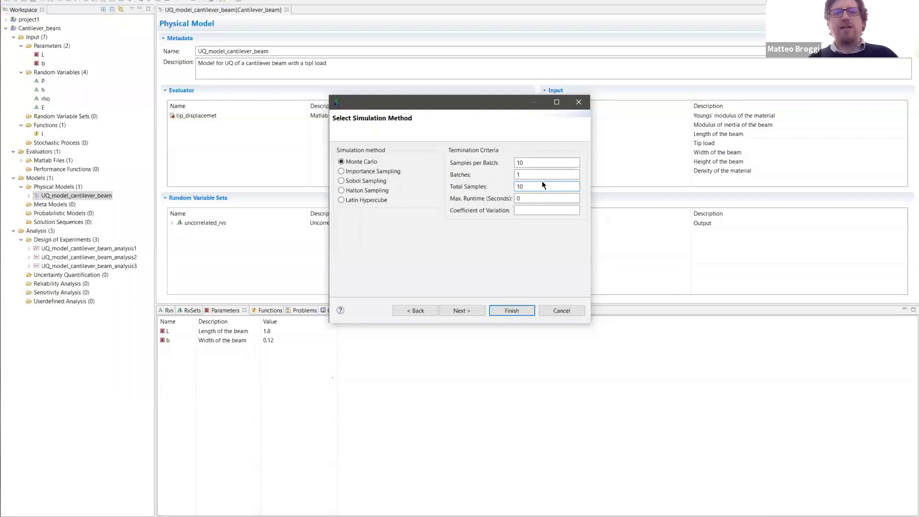
type("00")
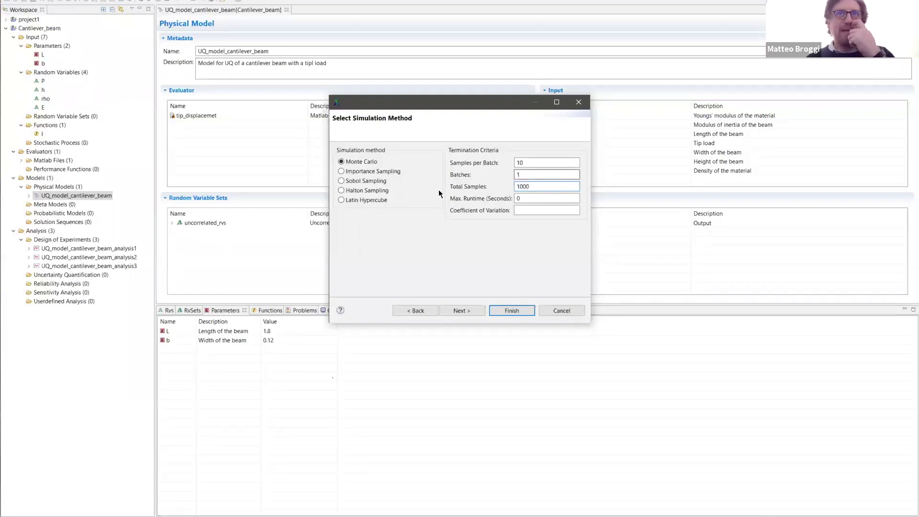
left_click(552, 198)
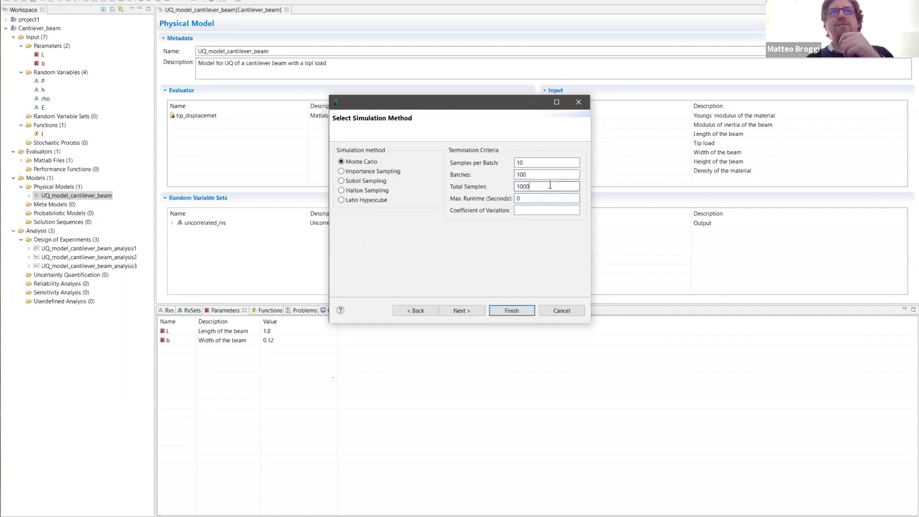
left_click_drag(553, 185, 498, 182)
type("10")
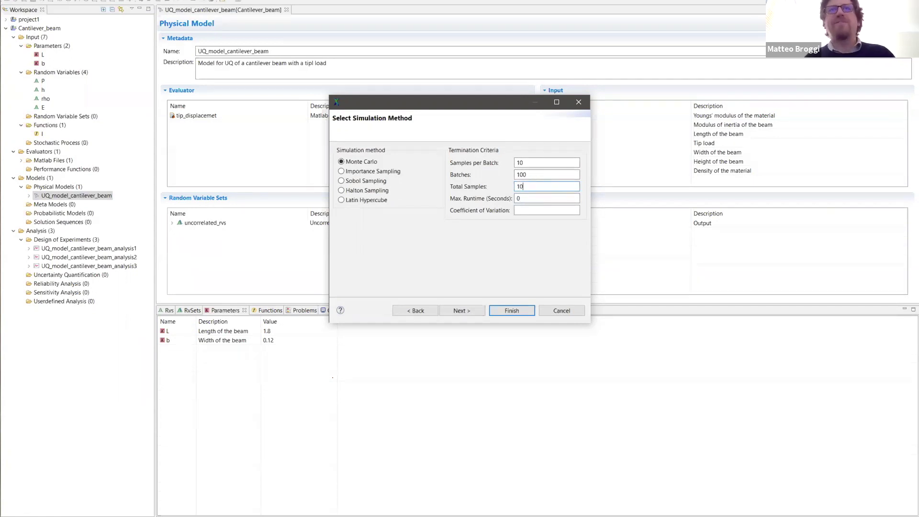
- Set the Monte Carlo simulation to 1000 samples per batch and run the analysis
left_click(552, 162)
type("00")
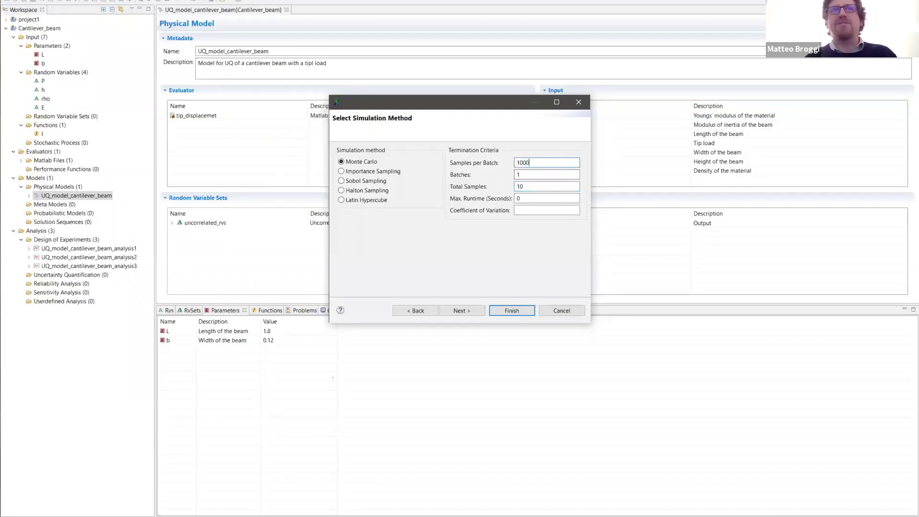
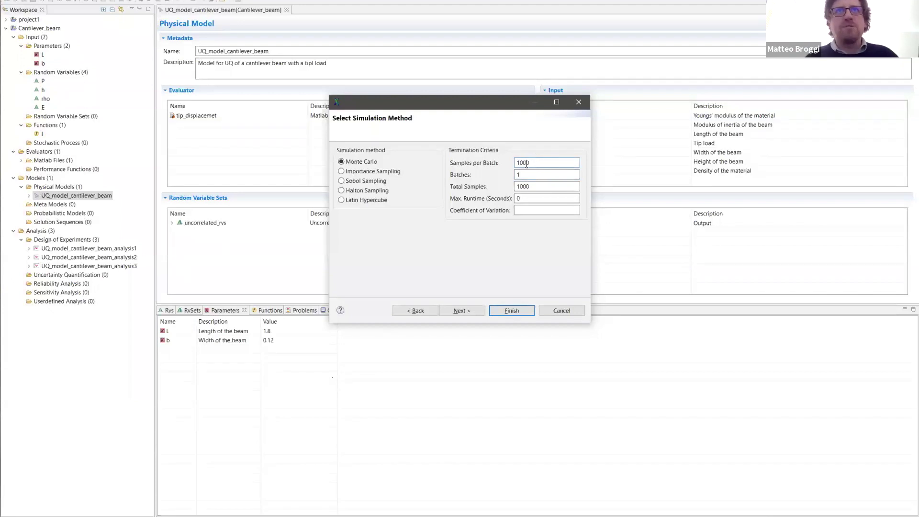
left_click(537, 164)
key("Tab")
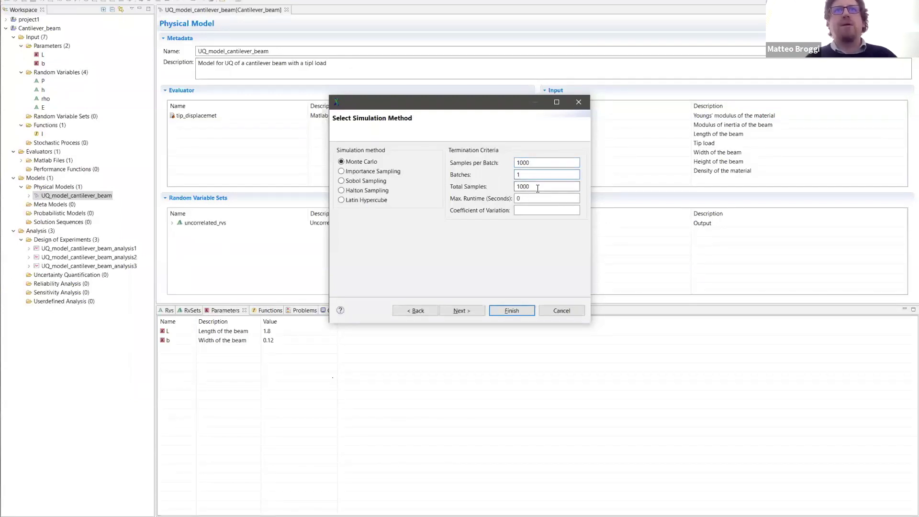
left_click(491, 311)
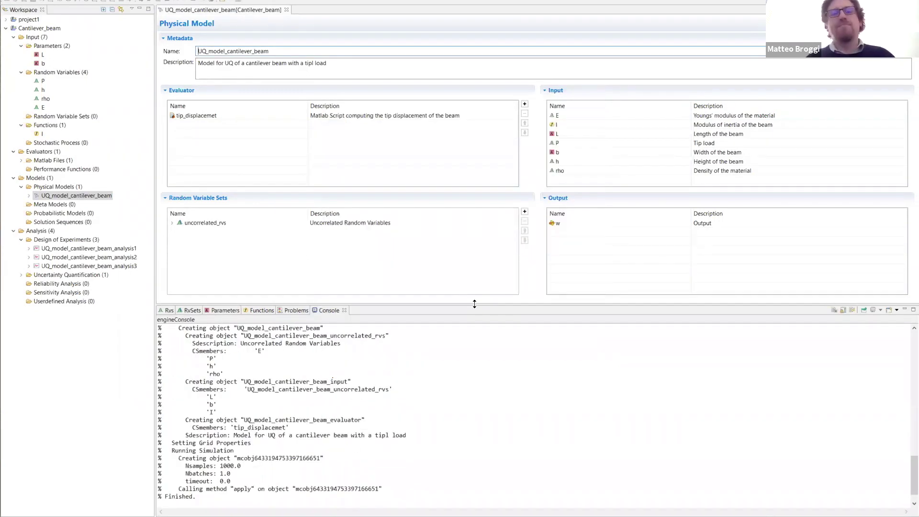
- Open the simulationData object from the engine outputs of the uncertainty quantification analysis UQ_model_cantilever_beam_analysis4
left_click(21, 274)
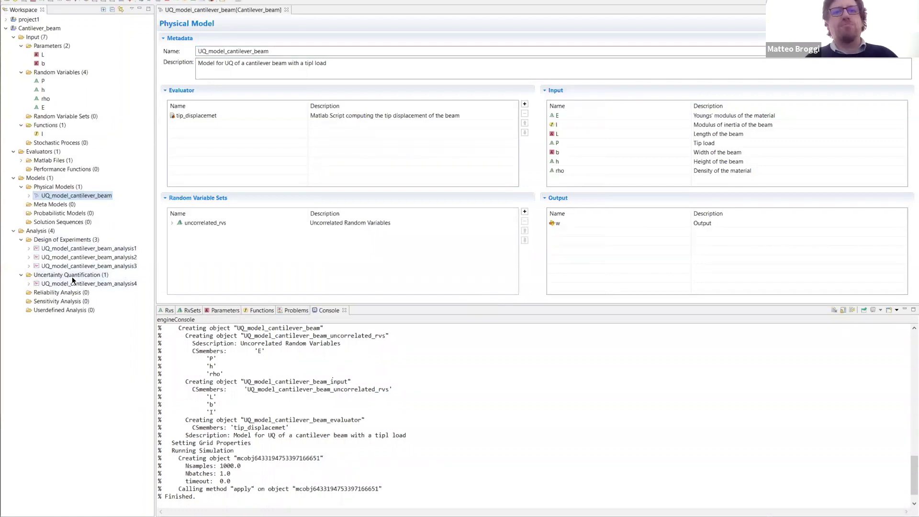
left_click(29, 283)
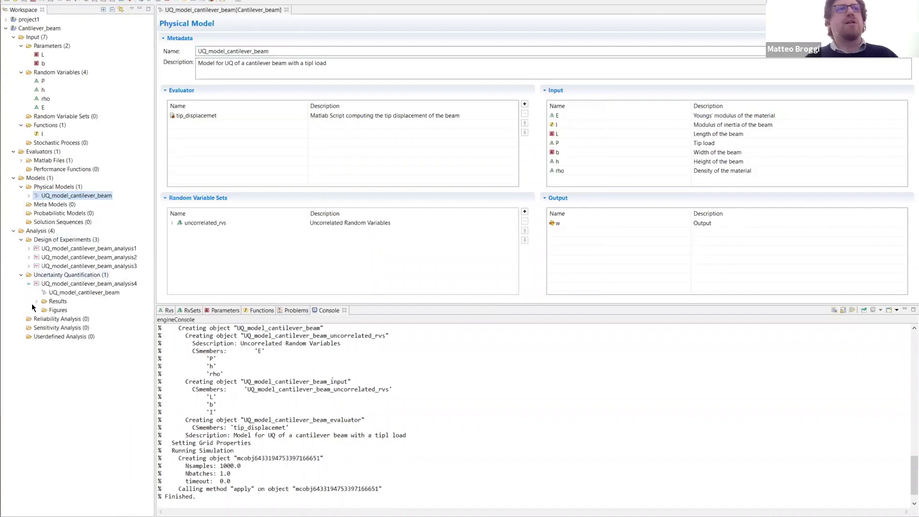
left_click(37, 301)
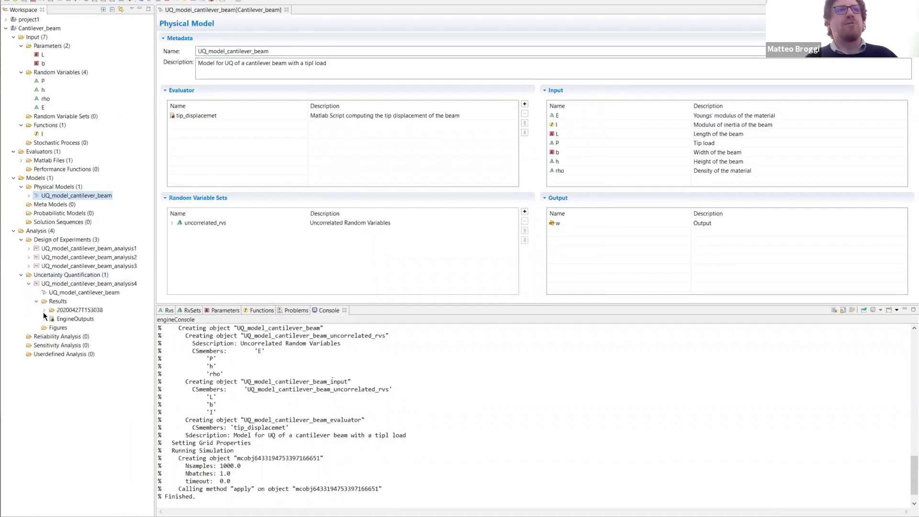
left_click(45, 328)
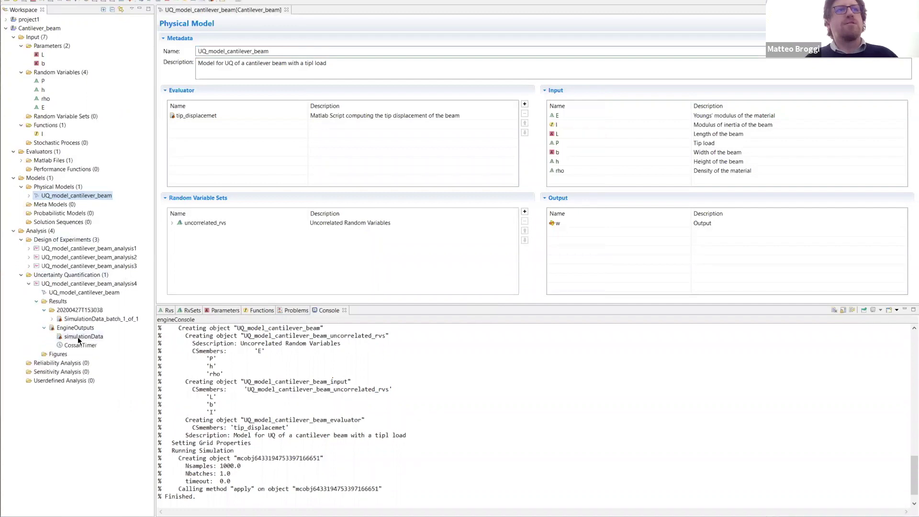
double_click(77, 337)
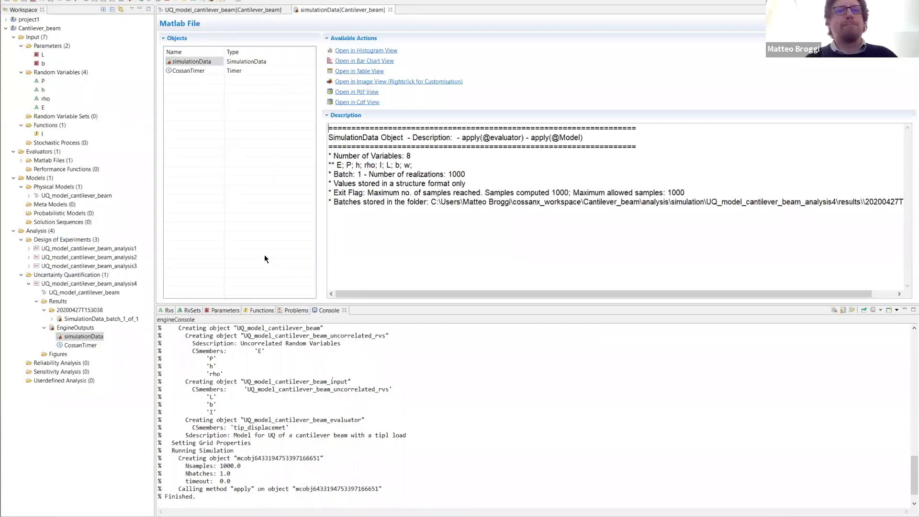
- Open SimulationData_batch_1_of_1 from the analysis results and show a scatter plot of w against E
left_click(91, 318)
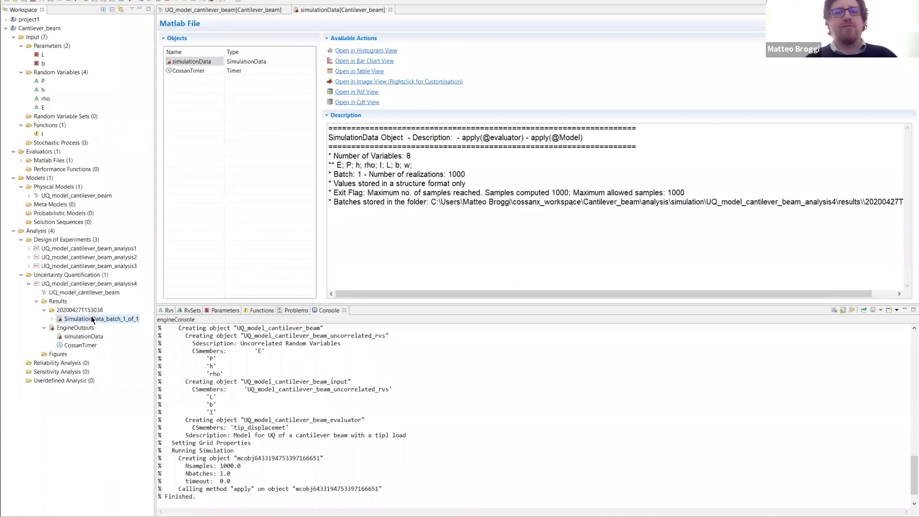
double_click(70, 319)
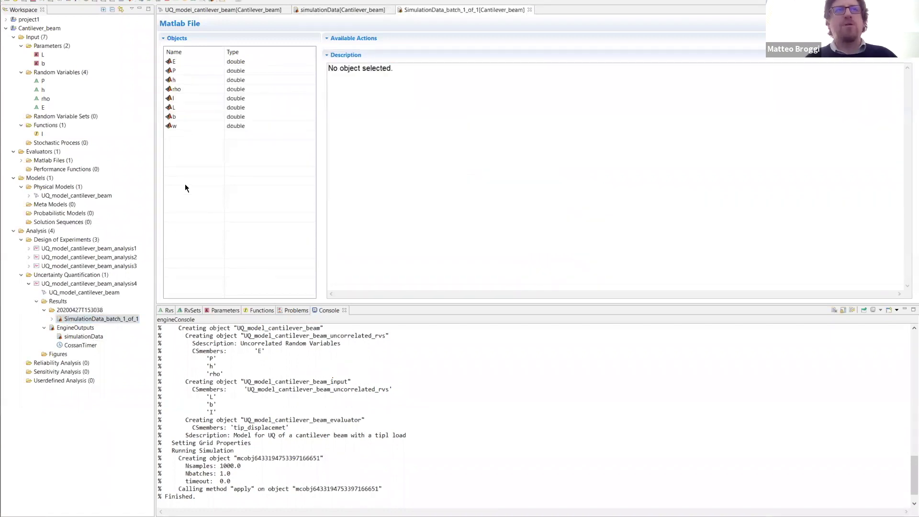
left_click(174, 62)
left_click(171, 125, "ctrl")
left_click(376, 60)
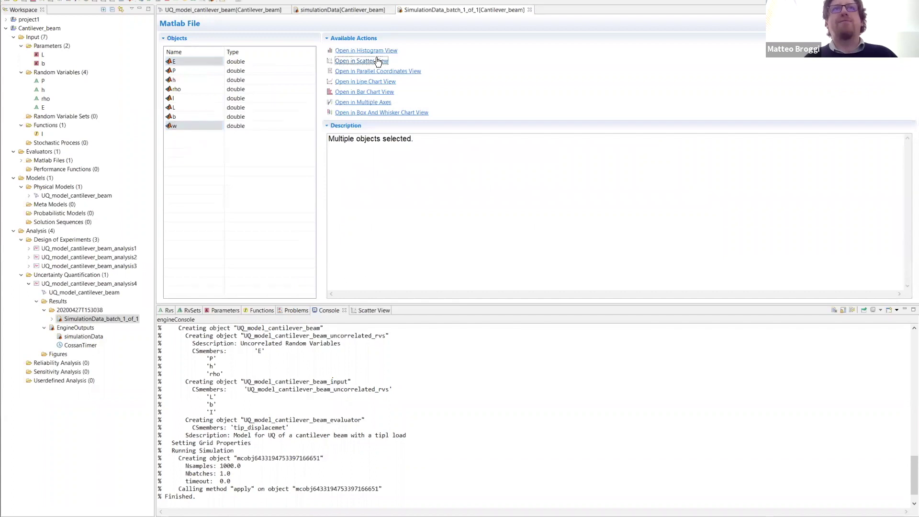
left_click(369, 311)
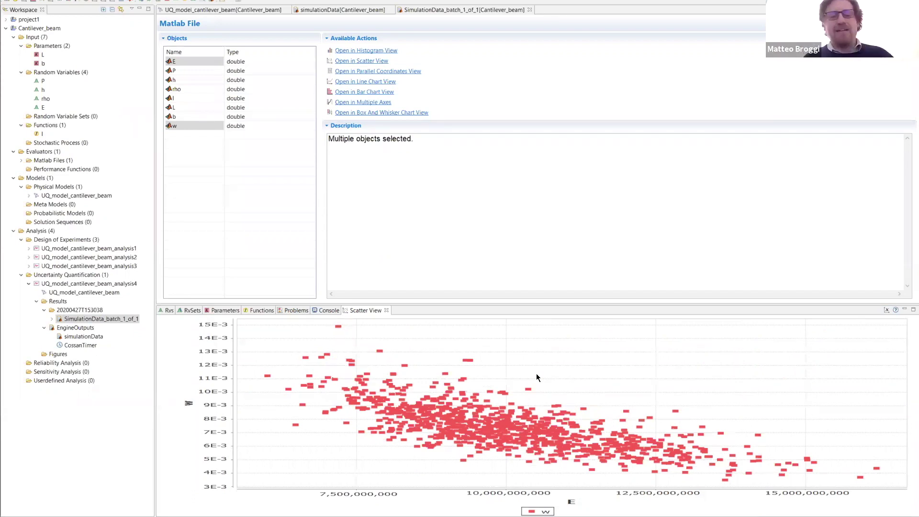
- Show a second scatter plot of w against P, with P on the horizontal axis
left_click(177, 68)
left_click(188, 127, "ctrl")
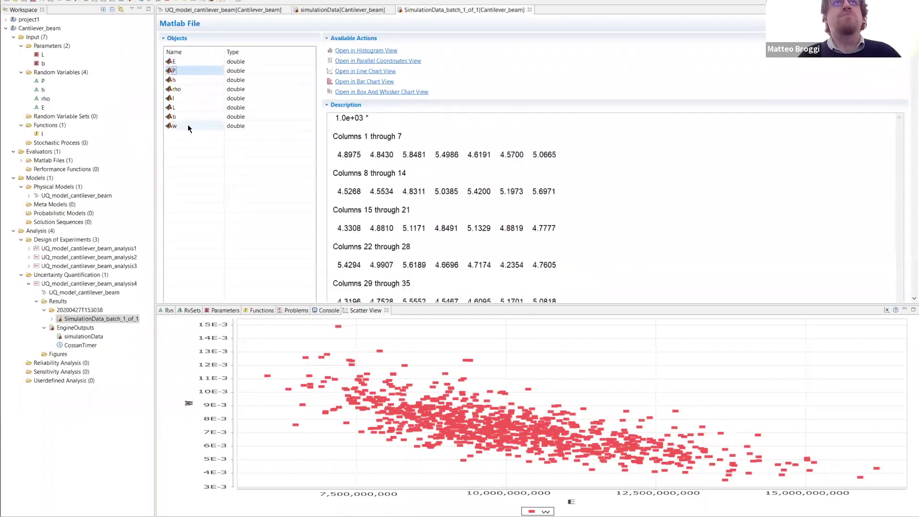
left_click(362, 61)
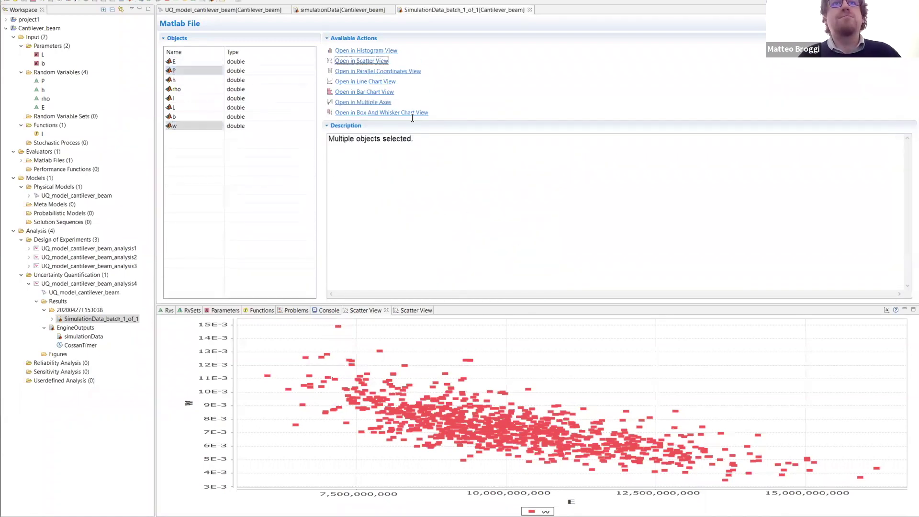
left_click(418, 309)
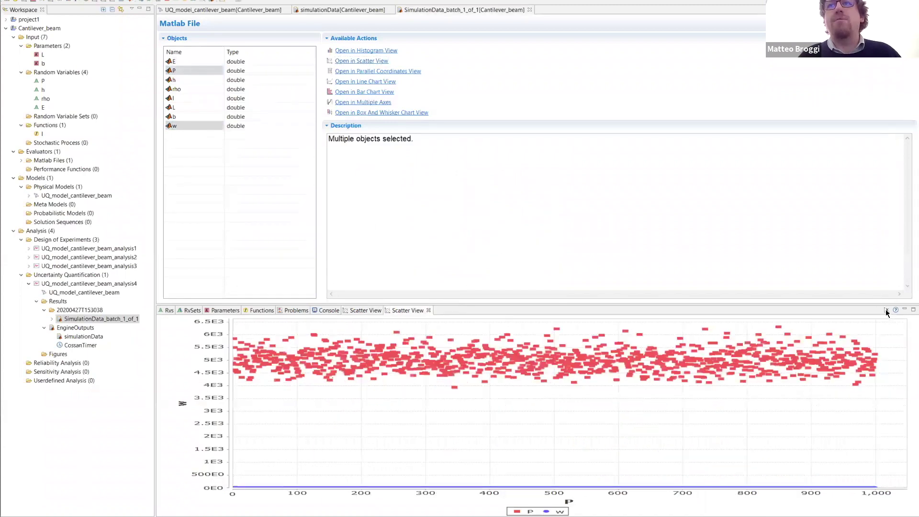
key("Escape")
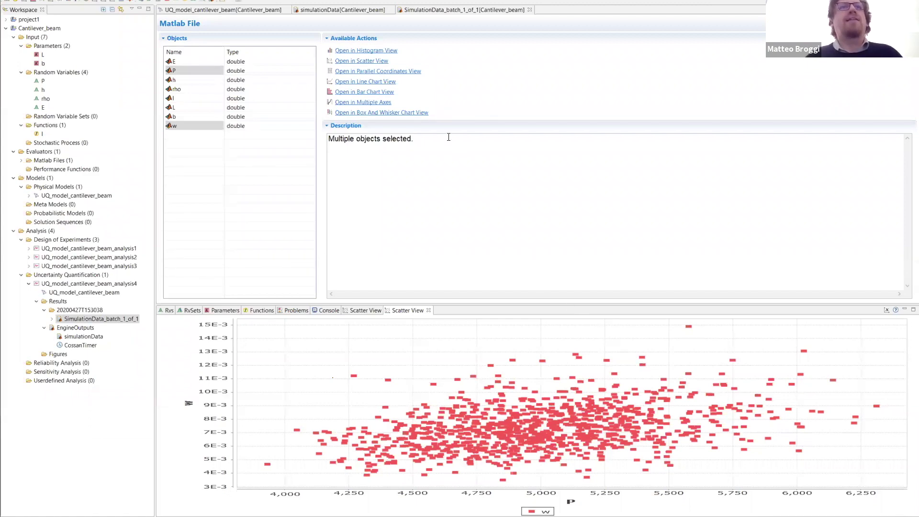
- Show a histogram of the output w
left_click(188, 124)
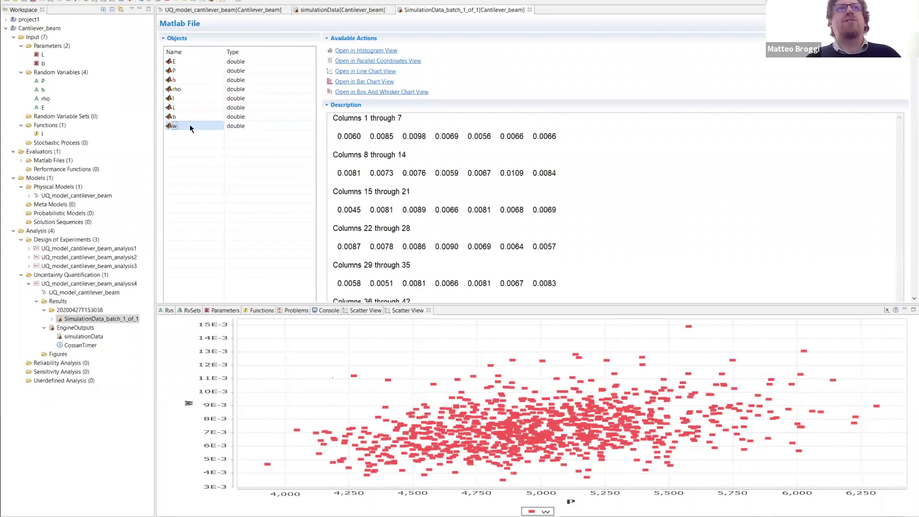
left_click(366, 52)
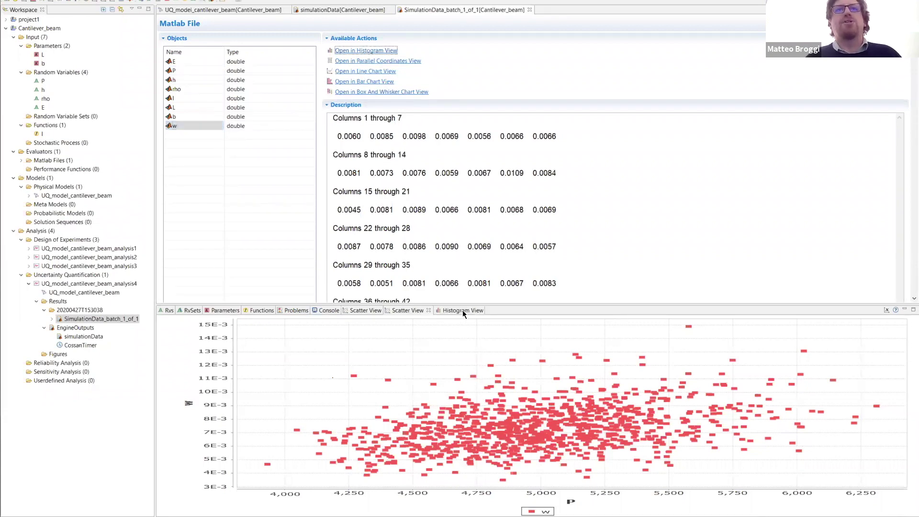
left_click(463, 310)
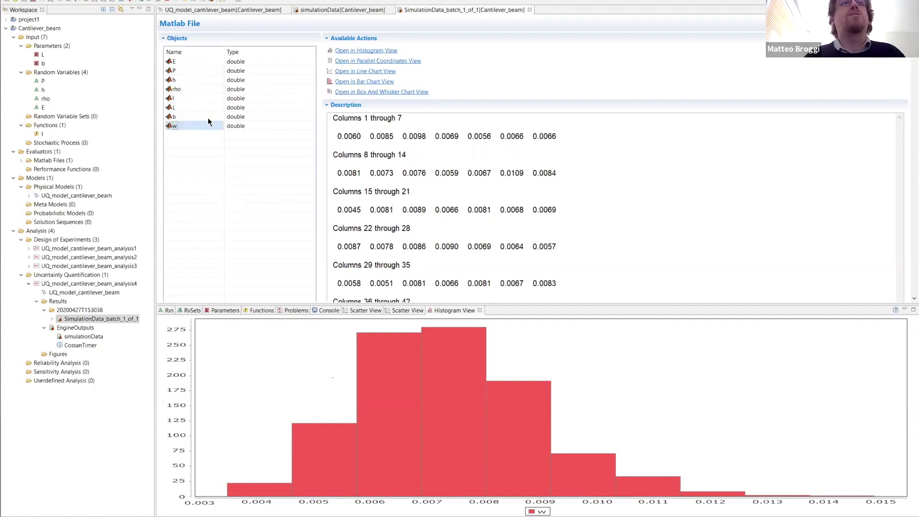
- View a box and whisker chart of E, P, h, rho and w, and close the chart
left_click(191, 63)
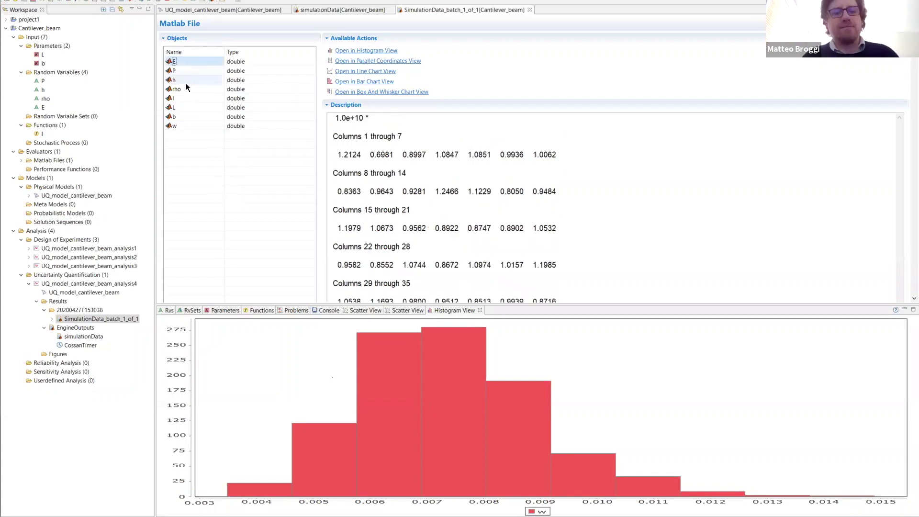
mouse_move(183, 70)
left_mouse_down()
mouse_move(184, 105)
mouse_move(183, 85)
left_mouse_up()
left_click(183, 125, "ctrl")
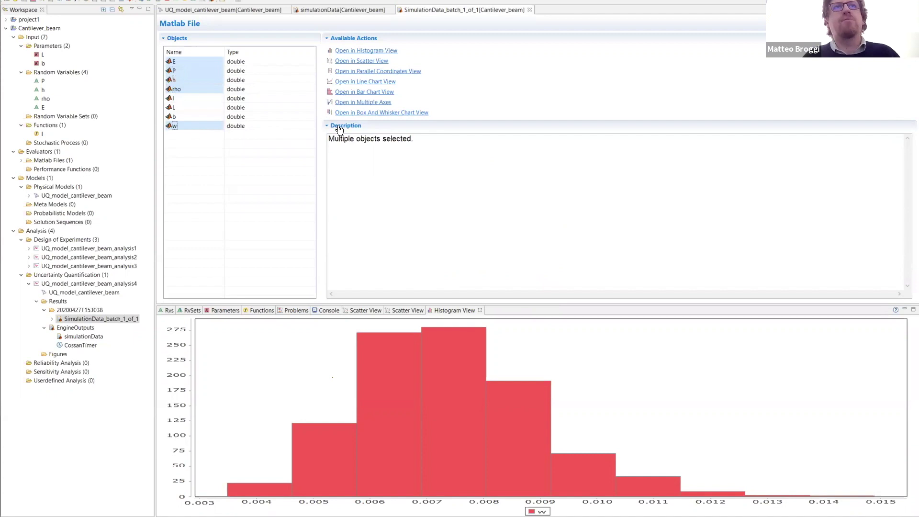
left_click(361, 114)
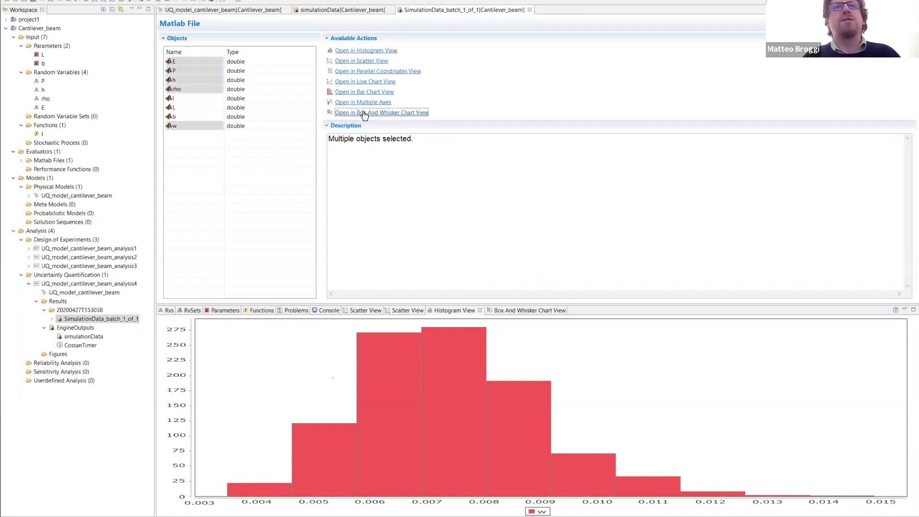
left_click(510, 309)
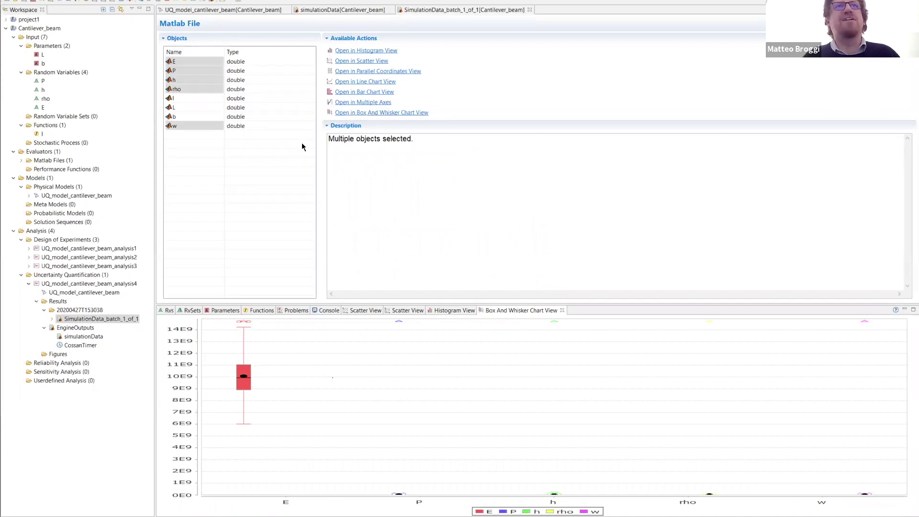
left_click(563, 310)
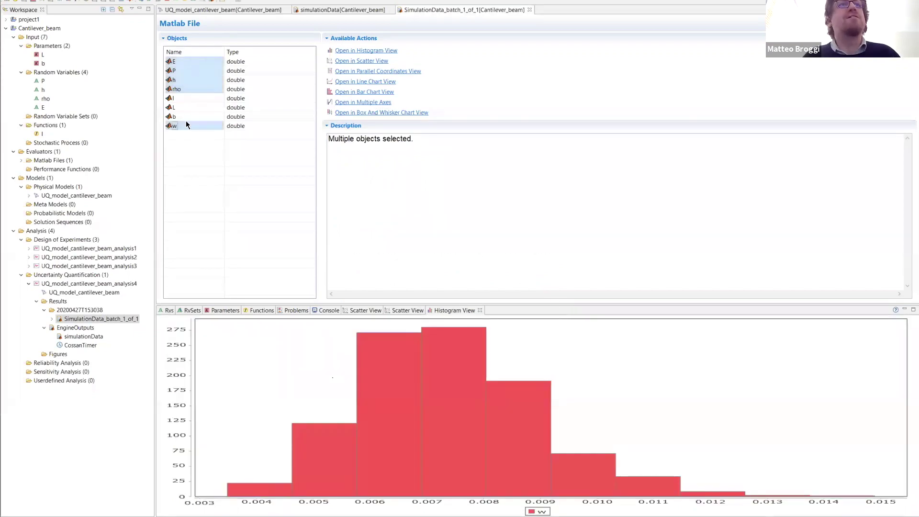
- Show a box and whisker chart of only h and w
key("Home")
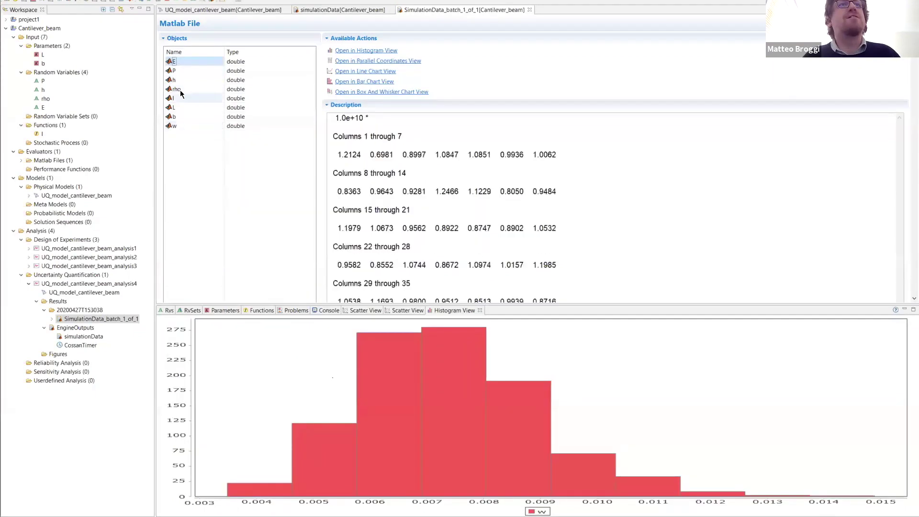
key("Down")
key("Down")
left_click(186, 126, "ctrl")
left_click(375, 115)
left_click(529, 309)
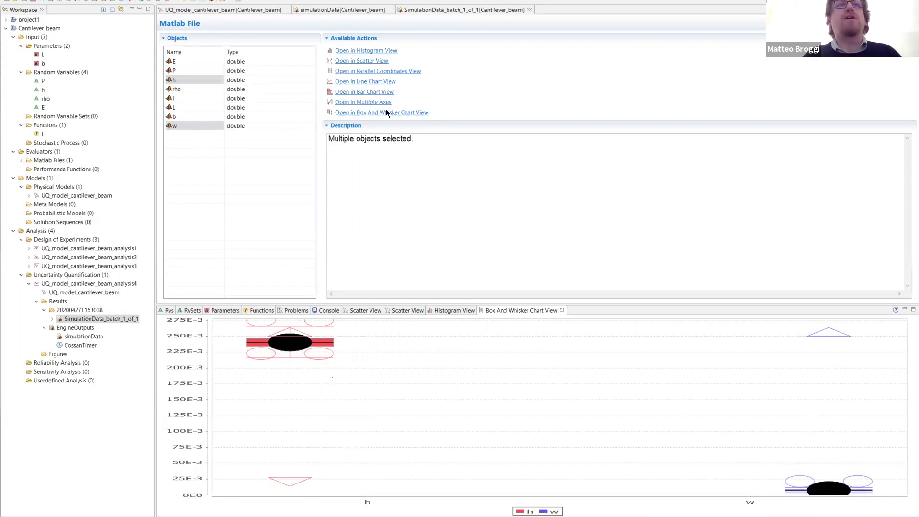
- Show a line chart of the output w
left_click(371, 73)
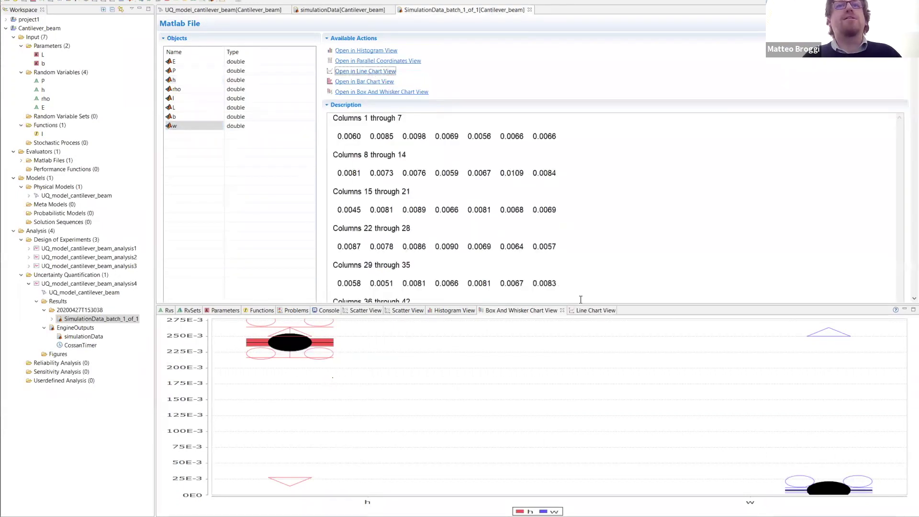
left_click(604, 313)
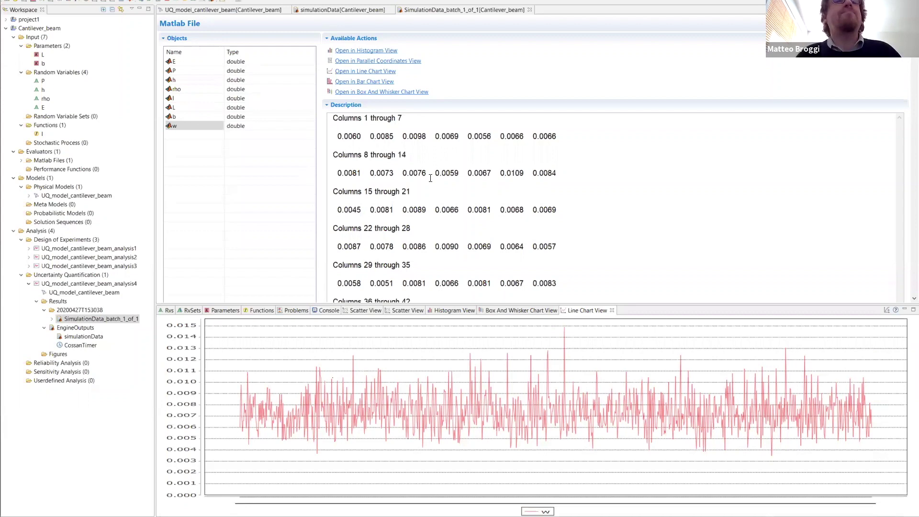
- Close the SimulationData_batch_1_of_1 file and the line, box and whisker, histogram and second scatter chart views
left_click(529, 10)
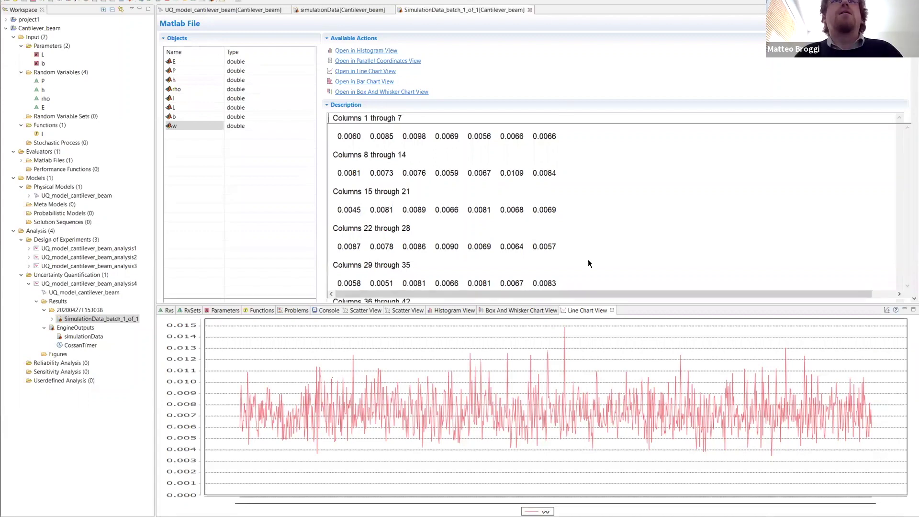
middle_click(563, 311)
middle_click(477, 310)
middle_click(427, 311)
middle_click(377, 311)
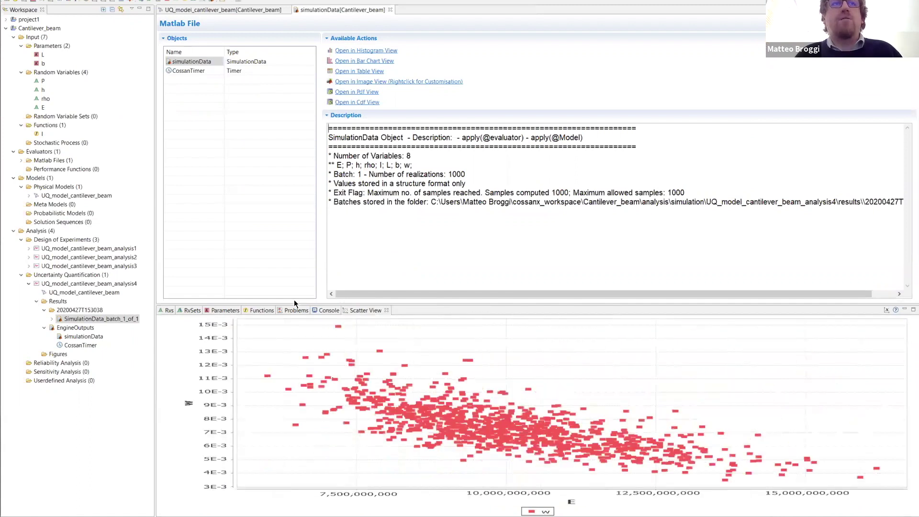
- Set up a new uncertainty quantification of UQ_model_cantilever_beam using Latin Hypercube sampling with 1000 samples per batch
left_click(251, 10)
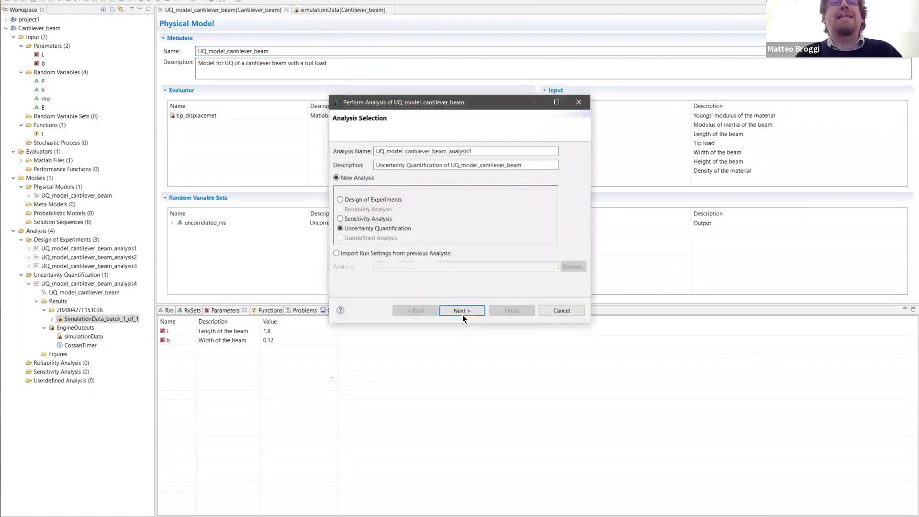
left_click(463, 310)
left_click(464, 310)
left_click(342, 201)
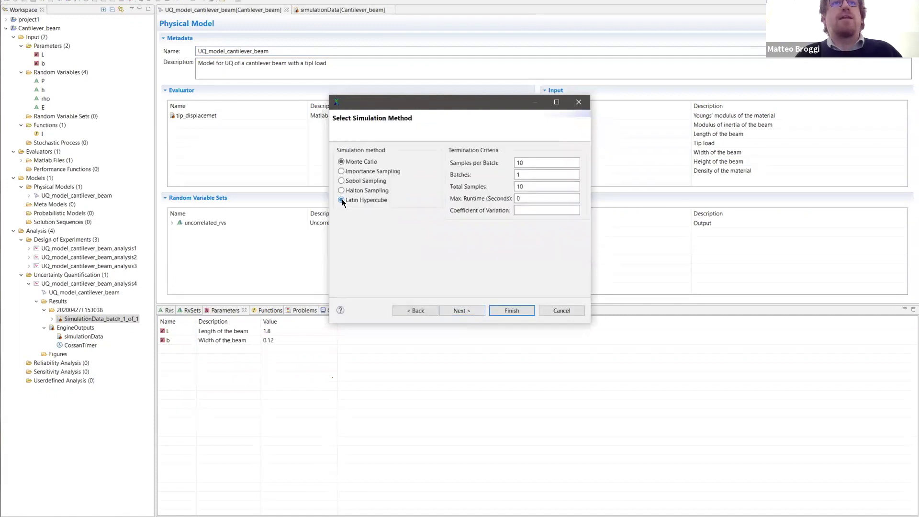
left_click(532, 163)
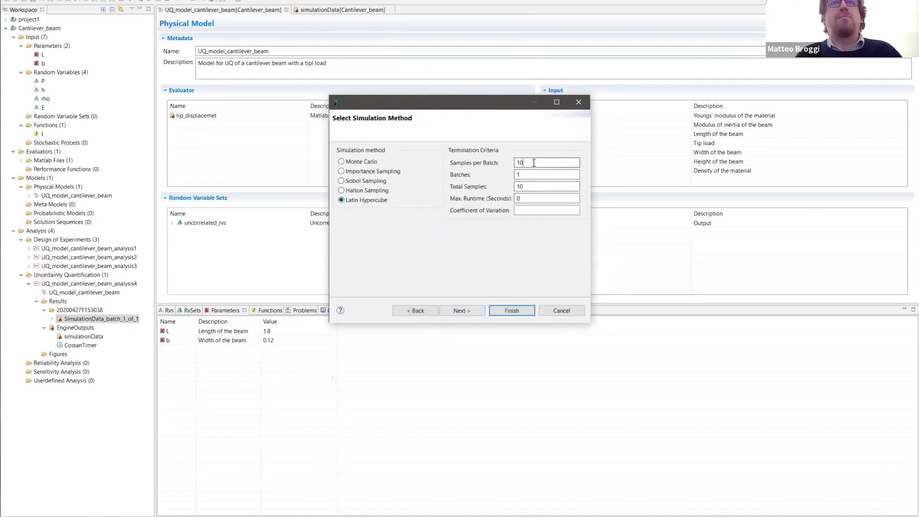
type("00")
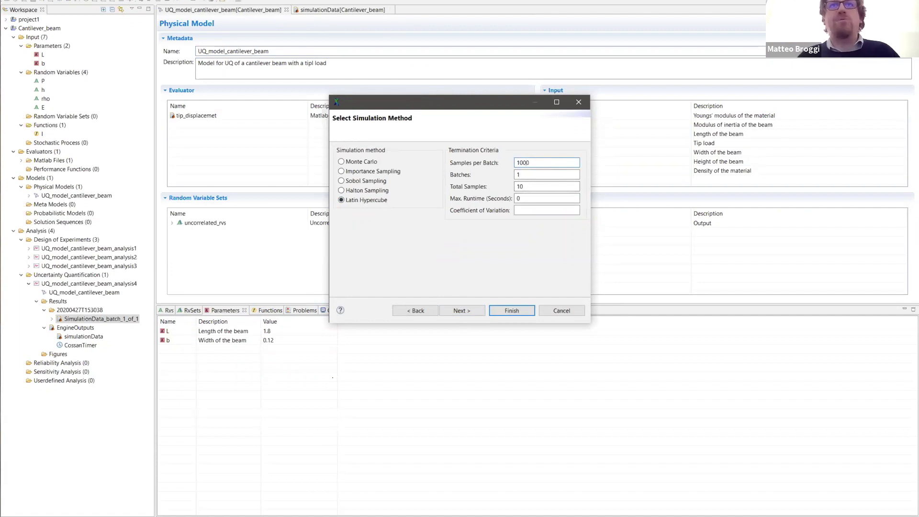
key("Tab")
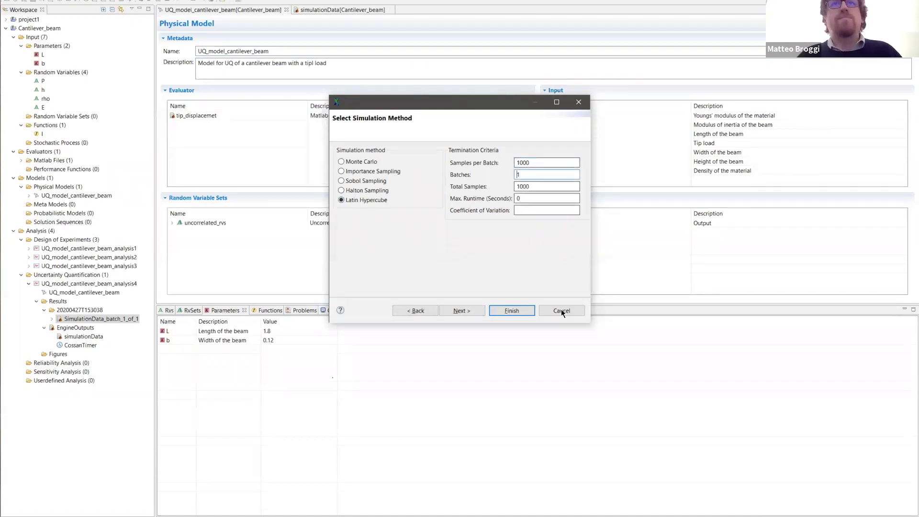
- Try the None, Reduce correlation and Maximize minimum distance between points criteria in the Latin Hypercube advanced settings
left_click(464, 313)
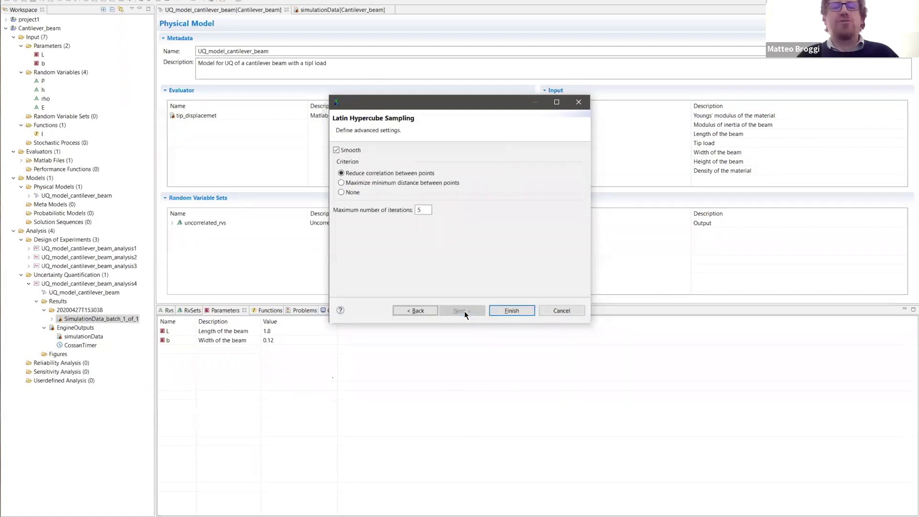
left_click(415, 310)
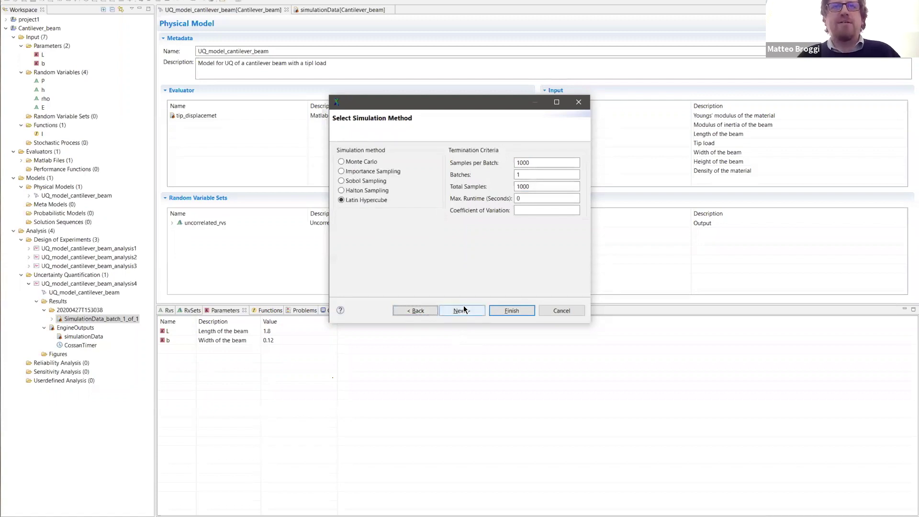
left_click(464, 310)
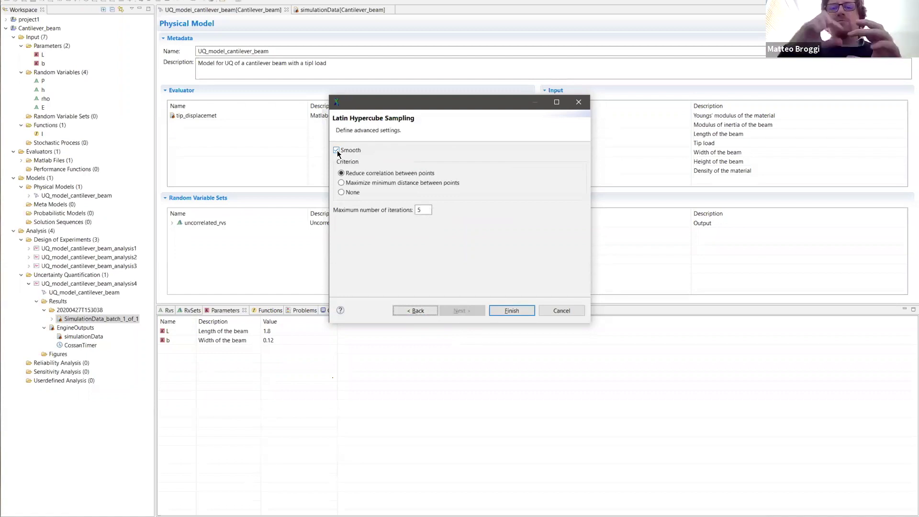
left_click(350, 192)
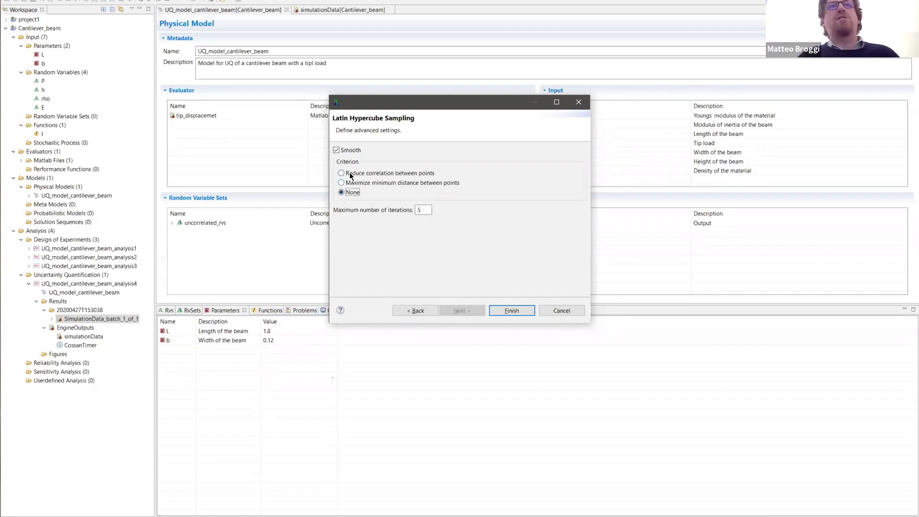
left_click(349, 175)
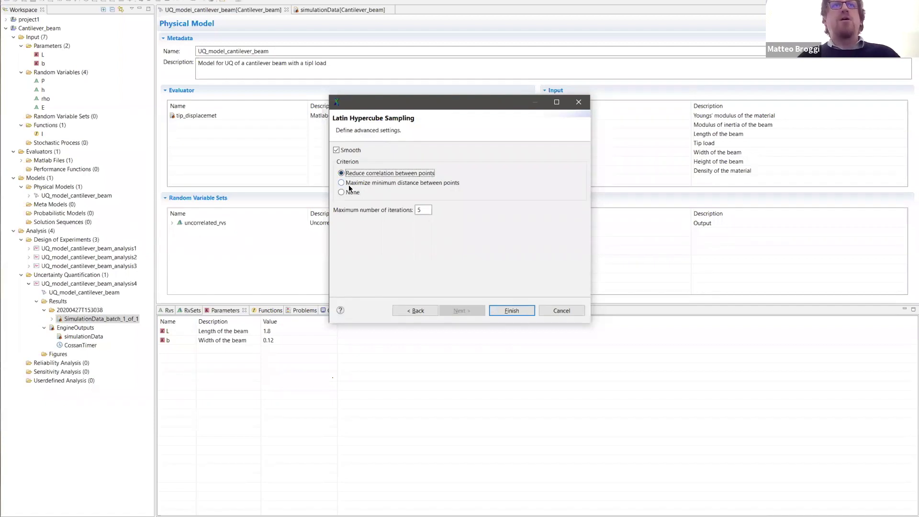
left_click(347, 184)
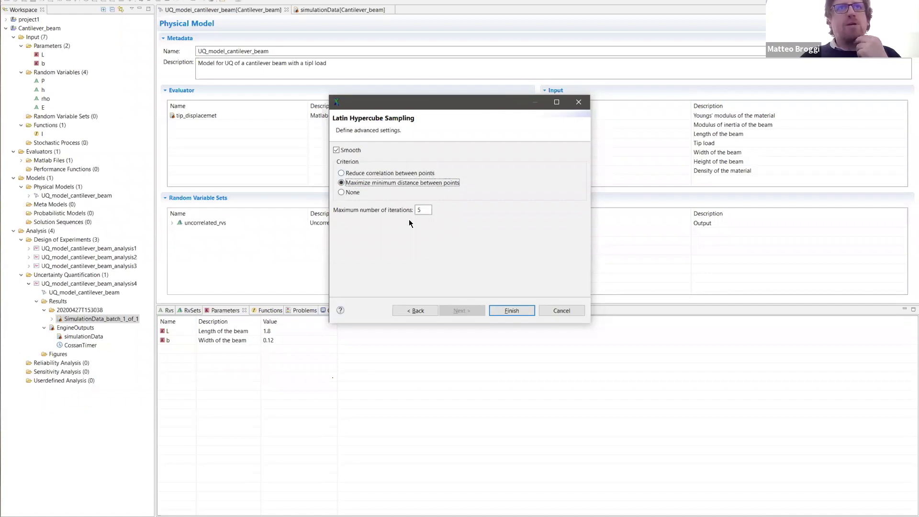
left_click(424, 212)
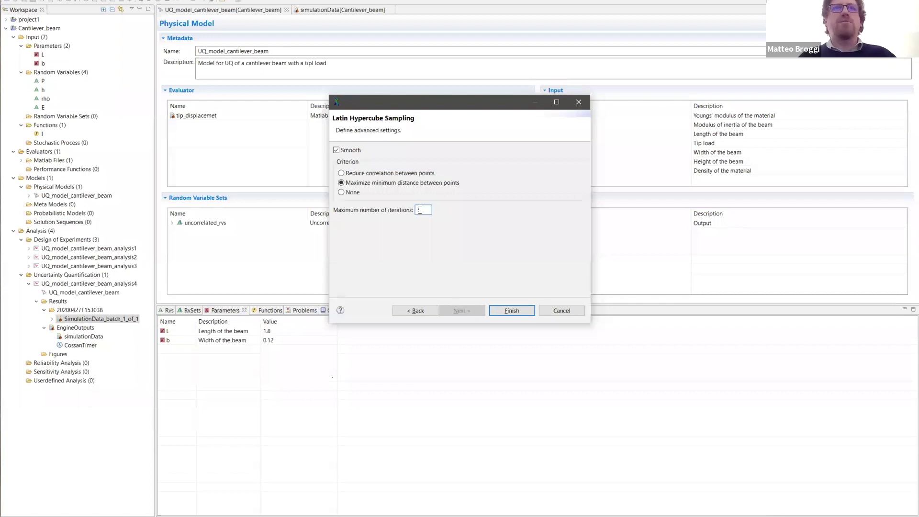
- Set the Latin Hypercube criterion to Reduce correlation between points and run the analysis
left_click(366, 173)
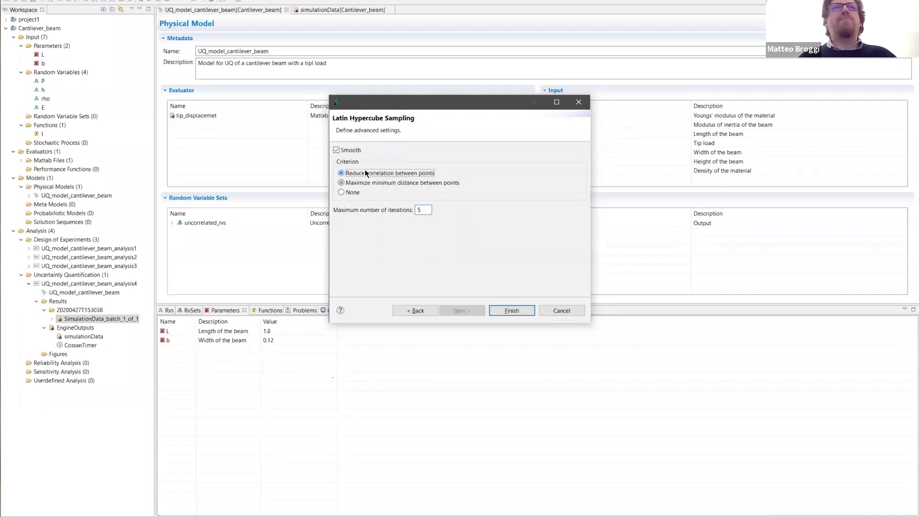
left_click(516, 315)
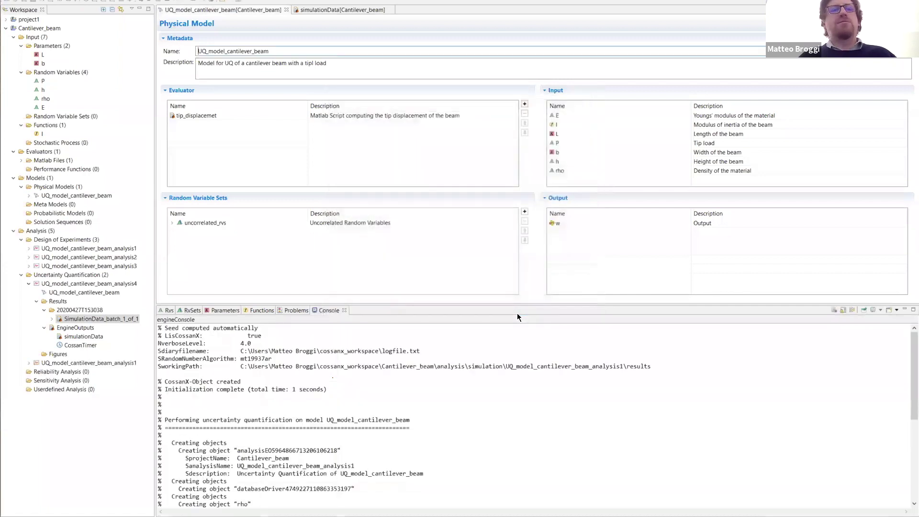
- Open SimulationData_batch_1_of_1 from the results of UQ_model_cantilever_beam_analysis1 under Uncertainty Quantification
left_click(29, 363)
left_click(36, 381)
left_click(44, 389)
double_click(86, 396)
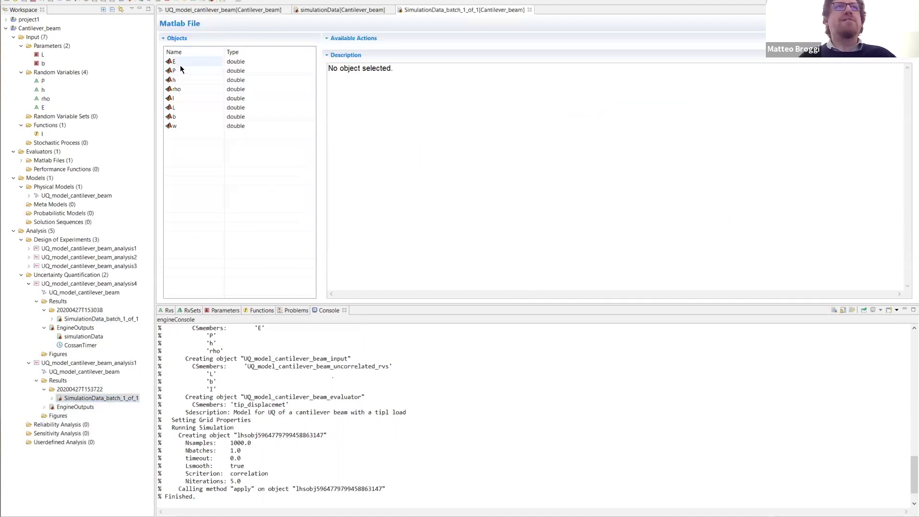
- Show a scatter plot of w against E for the Latin Hypercube results, with E on the horizontal axis
left_click(180, 64)
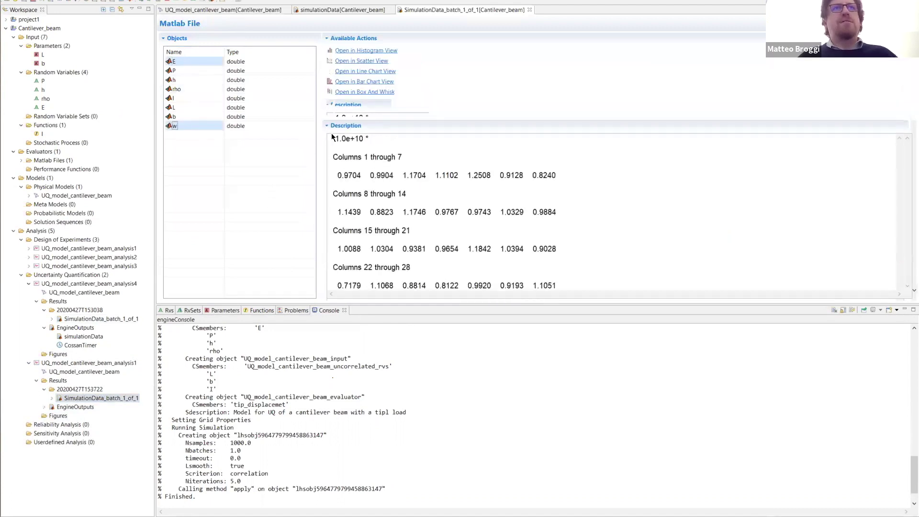
left_click(355, 62)
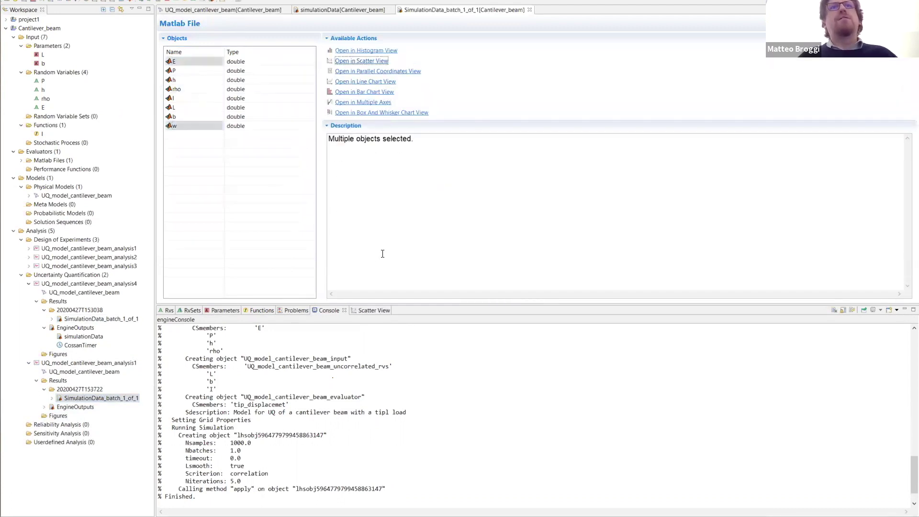
left_click(360, 310)
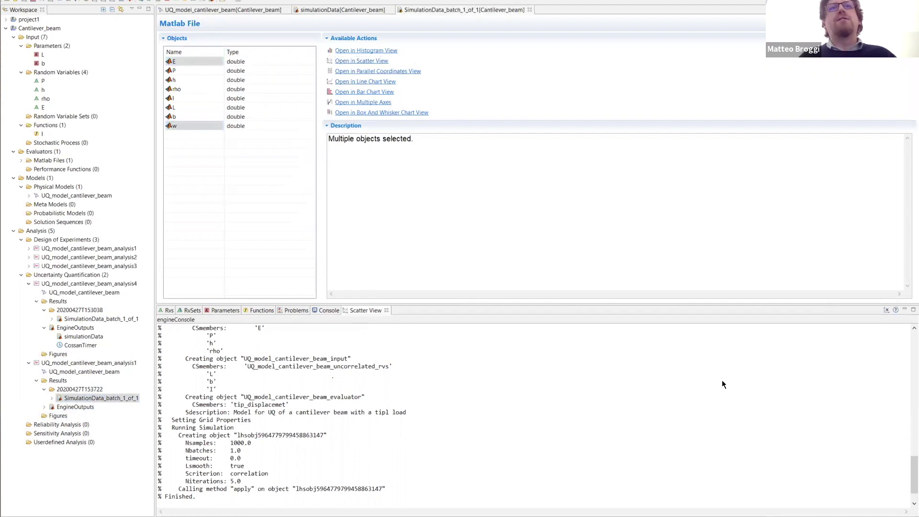
left_click(886, 310)
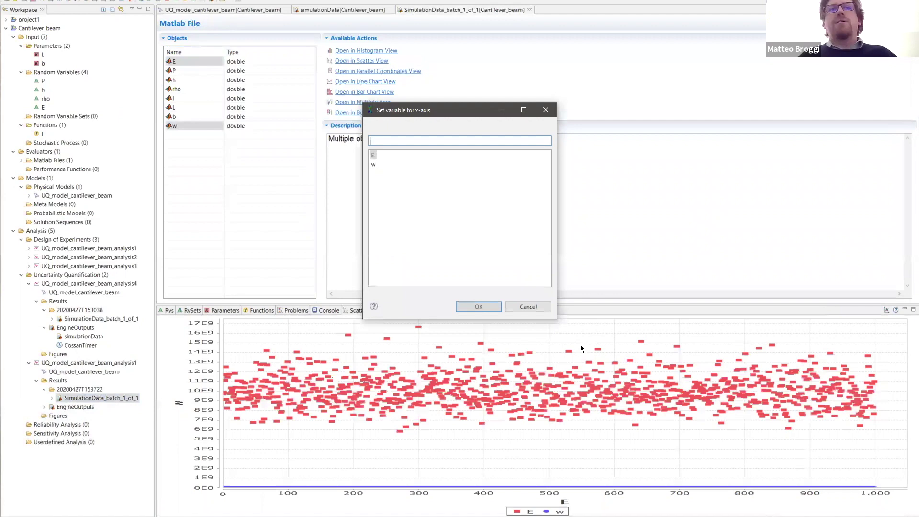
key("Return")
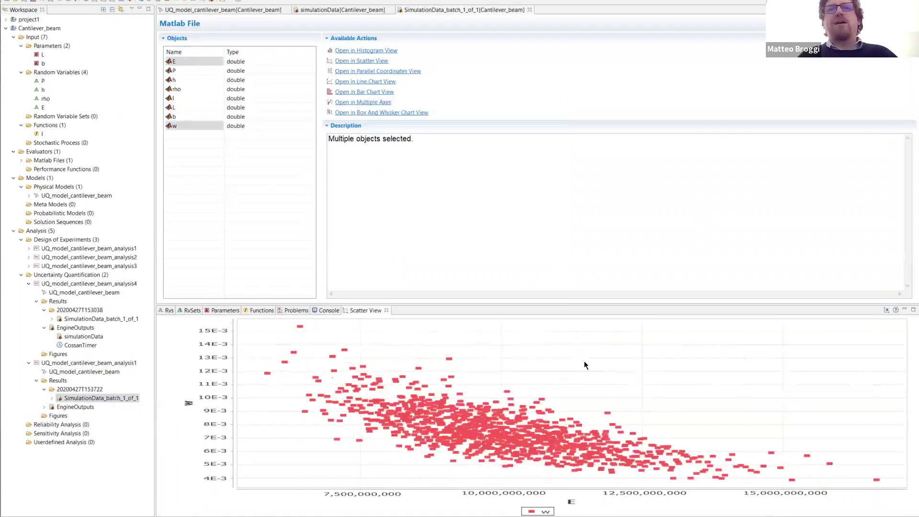